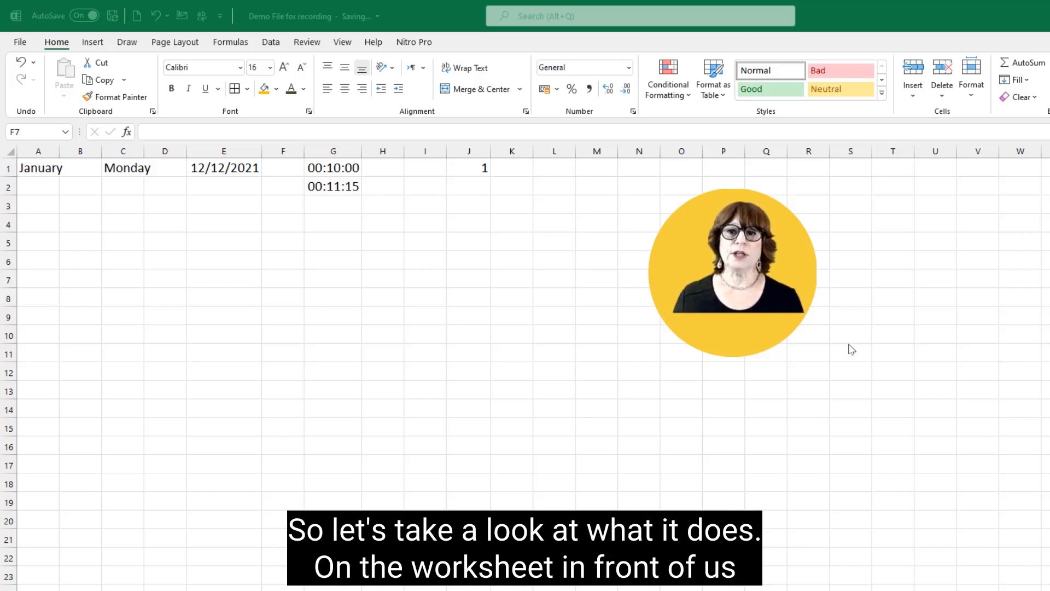
# Step: Widen column A to fit its text and fill the months from January in A1 down to A14
pyautogui.click(47, 173)
pyautogui.doubleClick(59, 152)
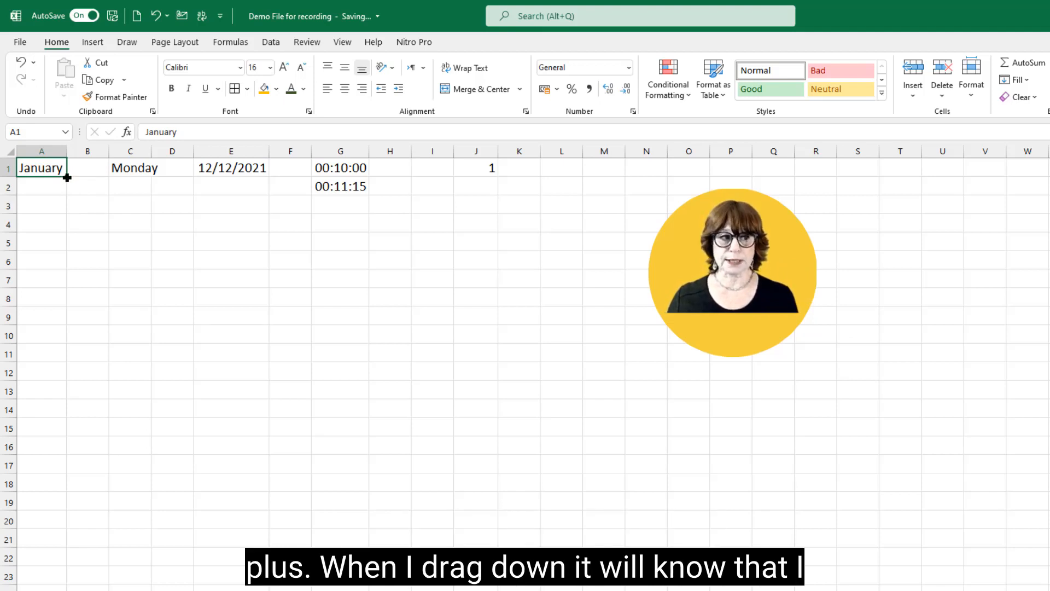
pyautogui.moveTo(67, 177); pyautogui.dragTo(71, 422)
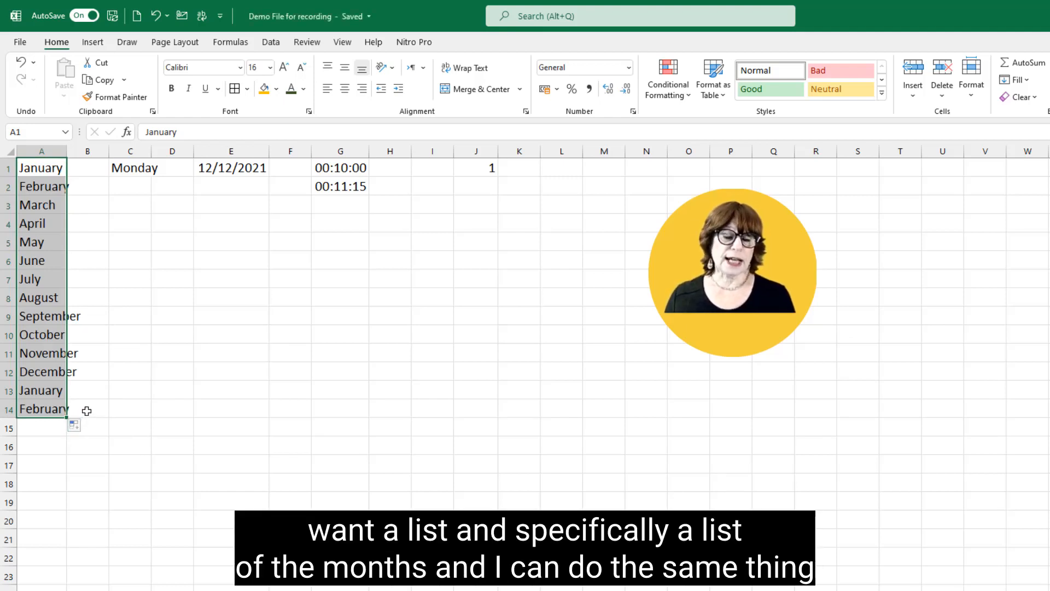
# Step: Fill the months across row 10 from October in A10 to column J, and clear everything from that range
pyautogui.click(52, 337)
pyautogui.moveTo(69, 345); pyautogui.dragTo(499, 338)
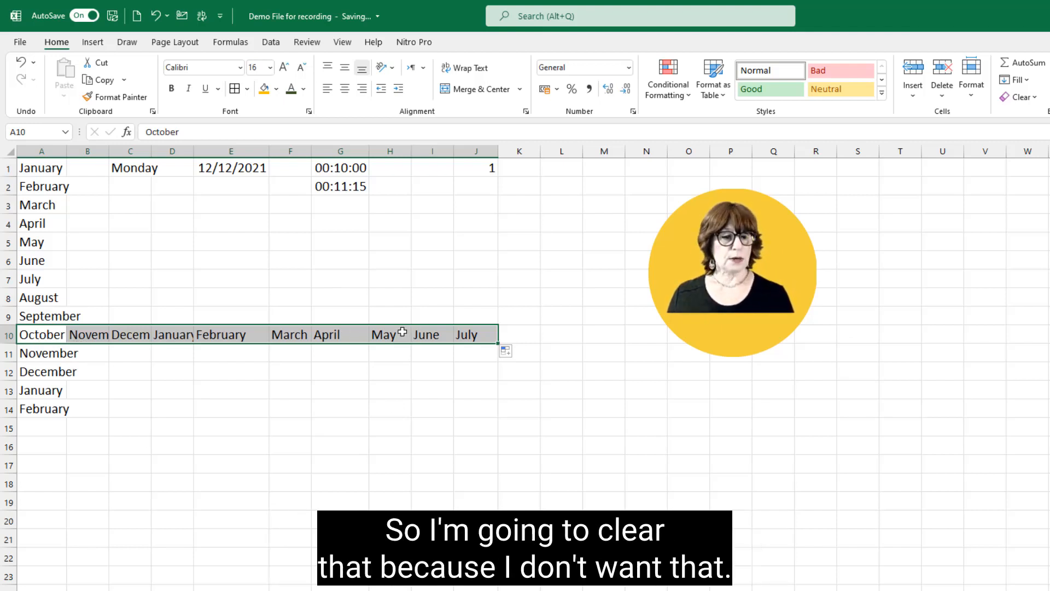
pyautogui.click(1014, 103)
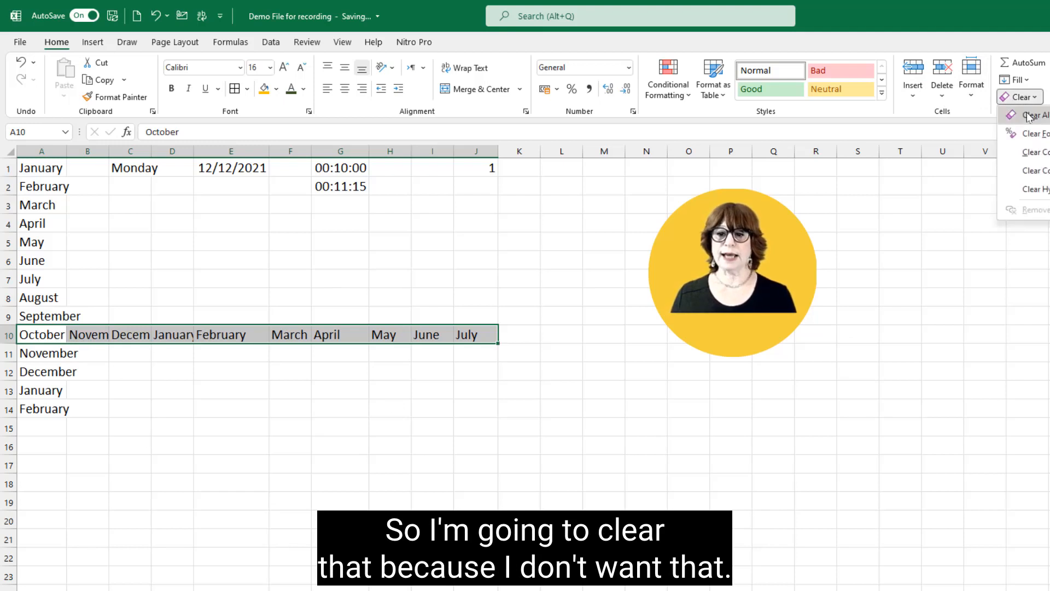
pyautogui.click(1031, 112)
# Step: Enter October in cell A10
pyautogui.click(36, 335)
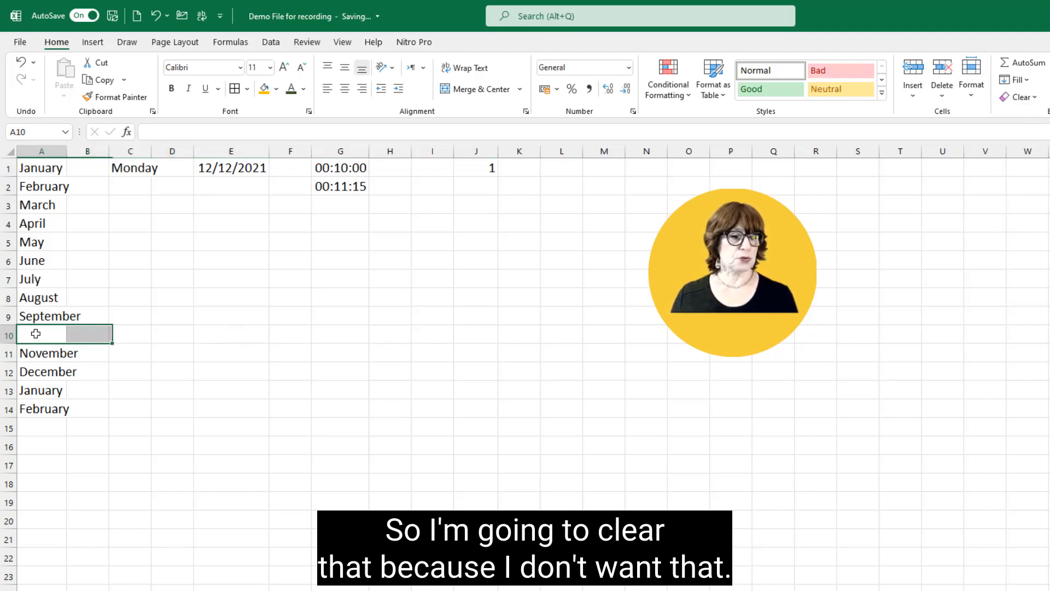
pyautogui.write('Oc')
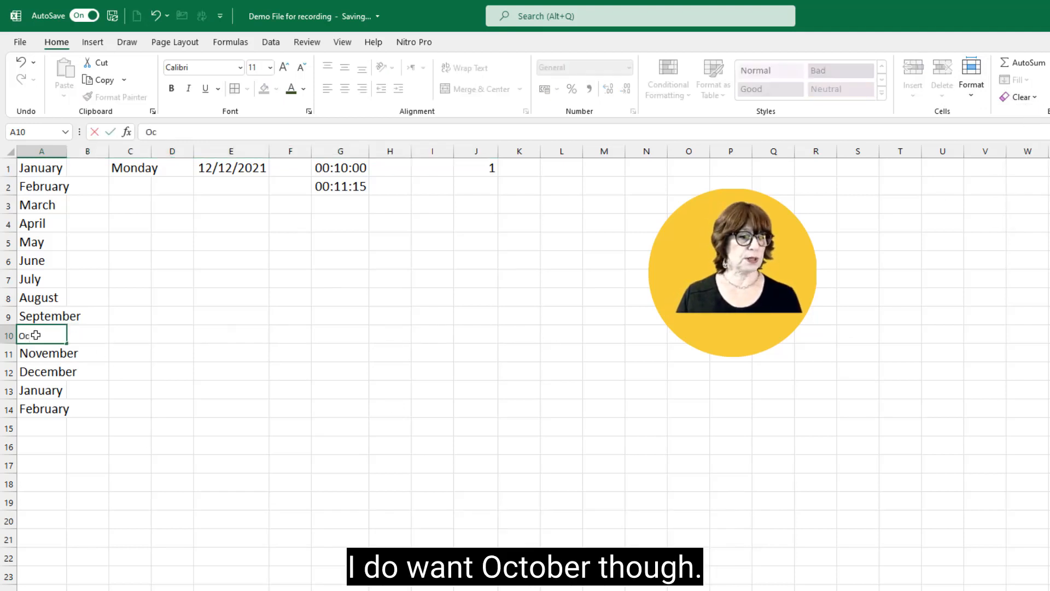
pyautogui.write('o')
pyautogui.press('BackSpace')
pyautogui.write('tober')
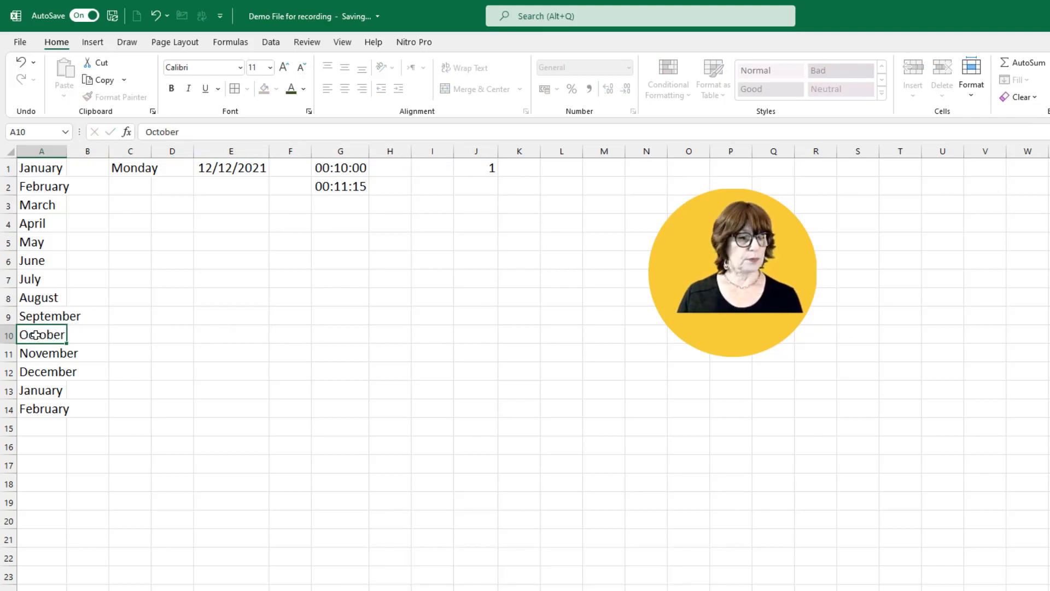
pyautogui.press('Return')
pyautogui.click(95, 334)
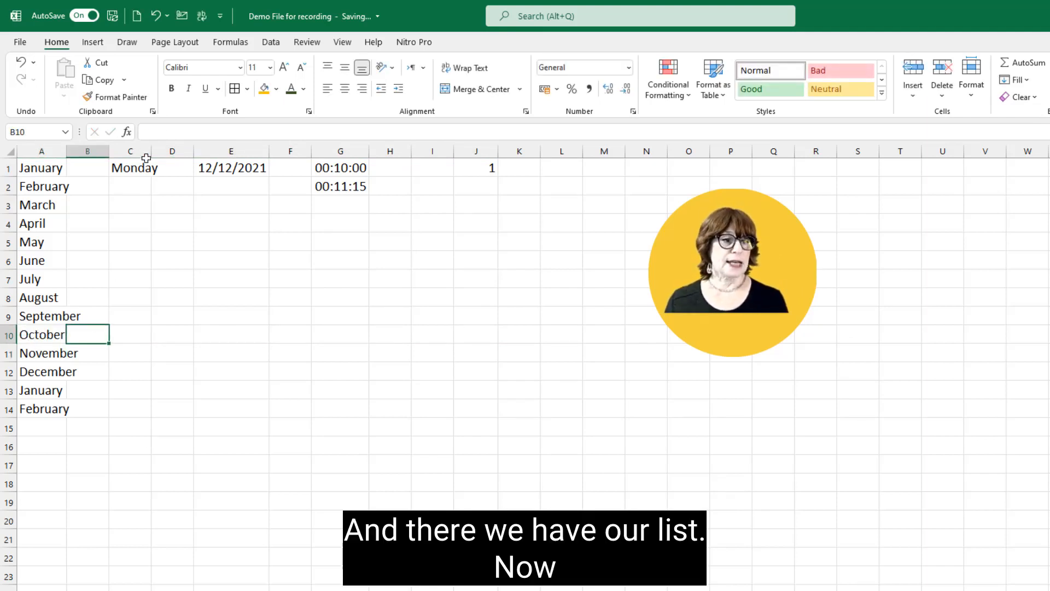
# Step: Fill the day names from Monday in C1 down to C13 with the Fill Weekdays option, fitting column C to its text
pyautogui.doubleClick(150, 152)
pyautogui.click(156, 167)
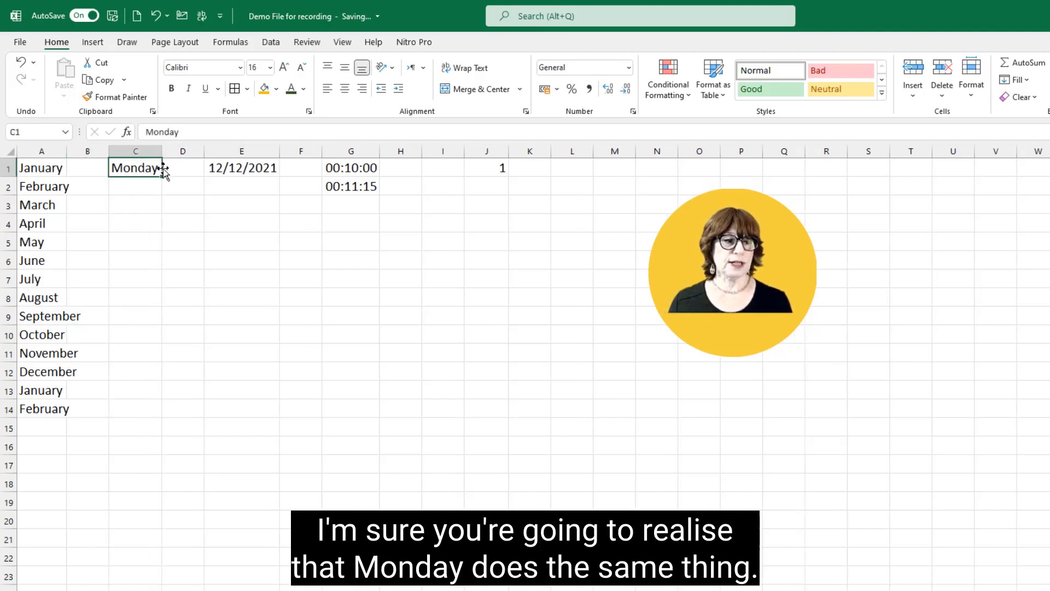
pyautogui.moveTo(162, 179); pyautogui.dragTo(142, 407)
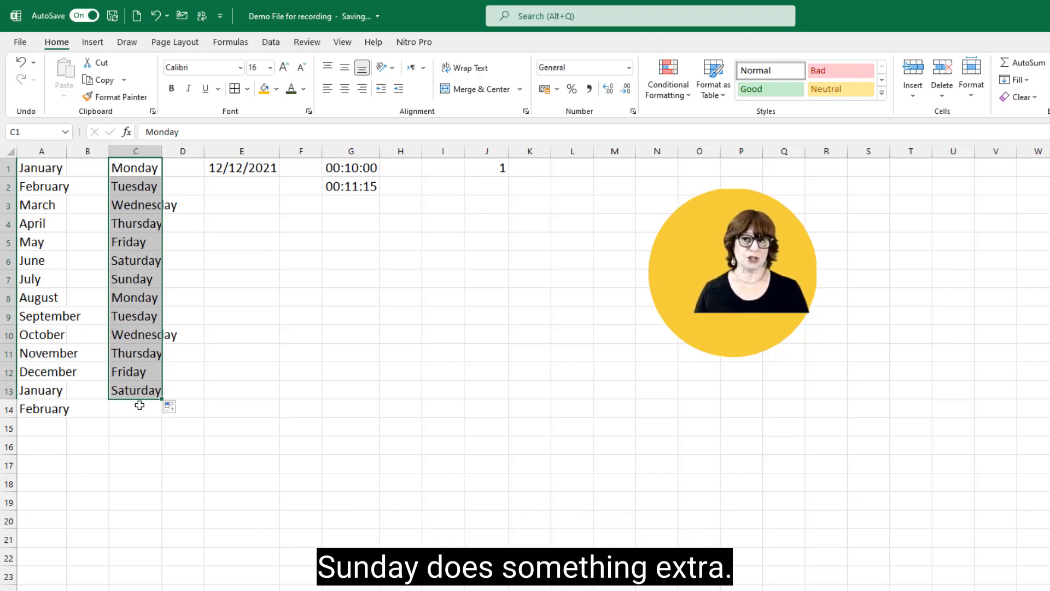
pyautogui.click(181, 411)
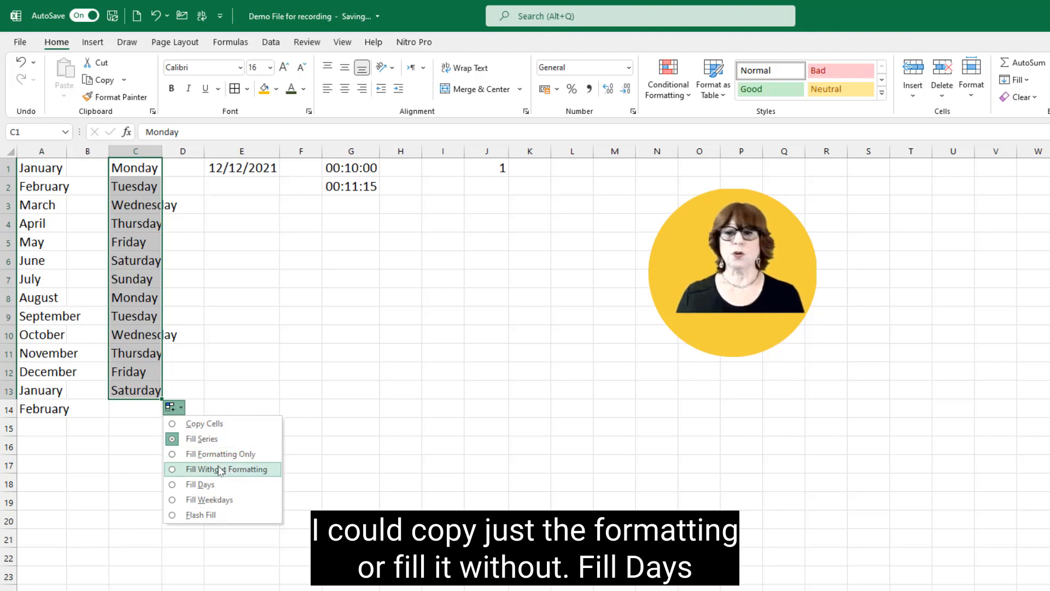
pyautogui.click(210, 500)
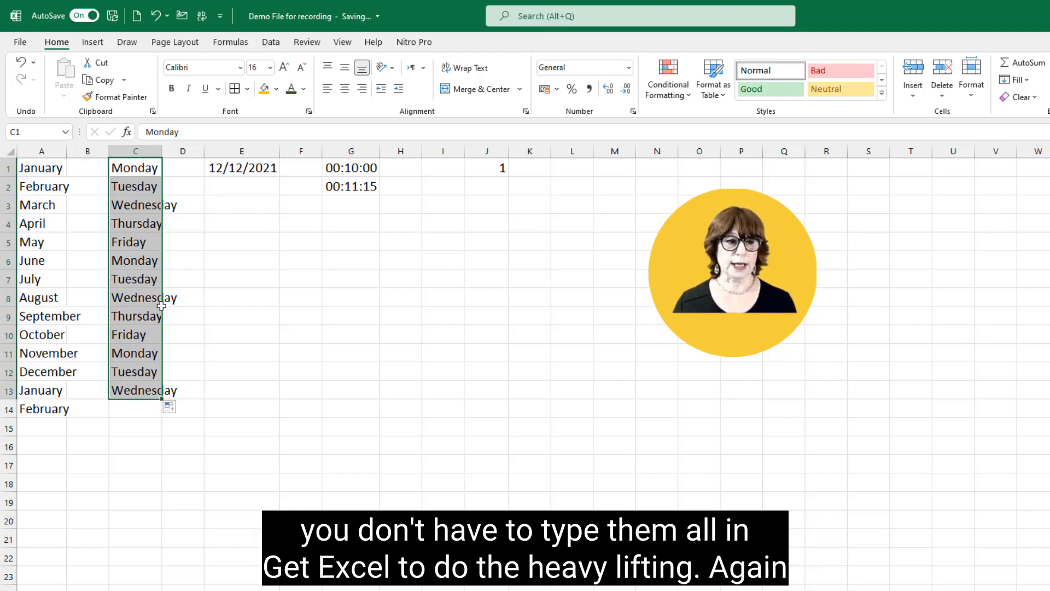
pyautogui.doubleClick(162, 151)
# Step: Fill the dates from 12/12/2021 in E1 down to E14 with the Fill Weekdays option
pyautogui.click(245, 166)
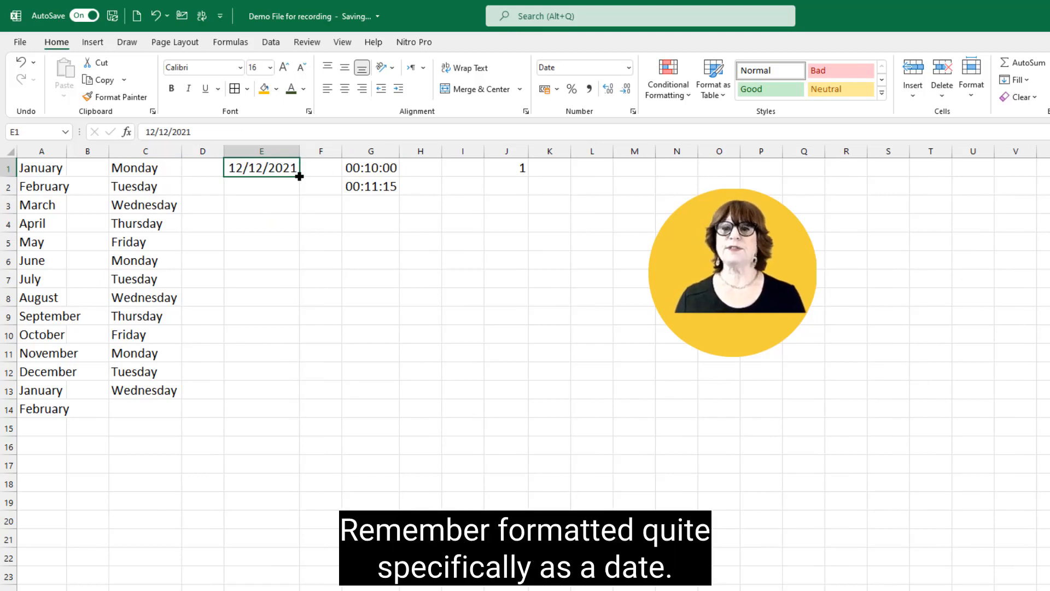
pyautogui.moveTo(299, 176); pyautogui.dragTo(294, 421)
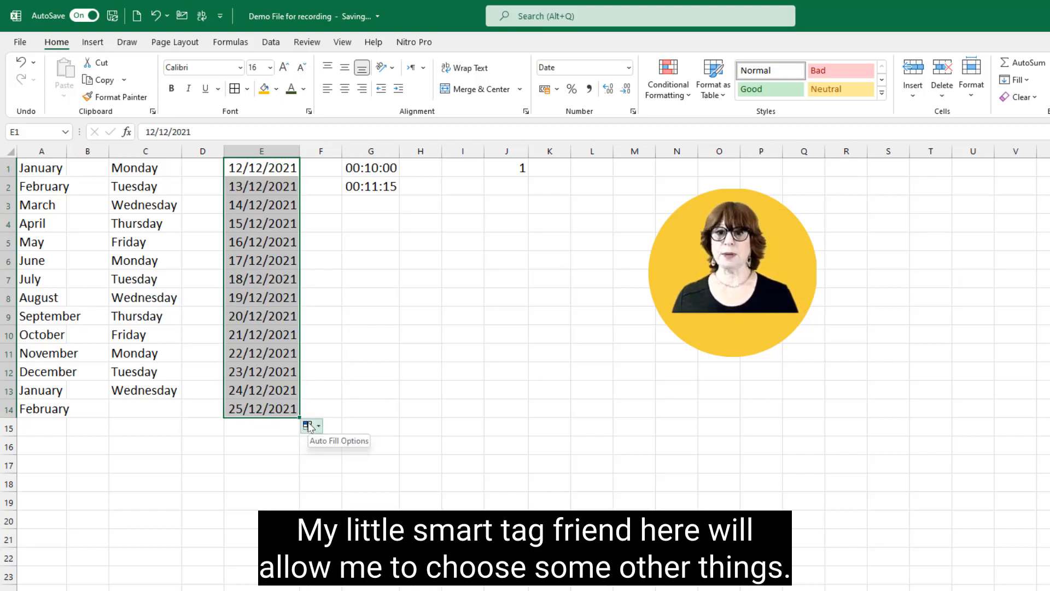
pyautogui.click(309, 427)
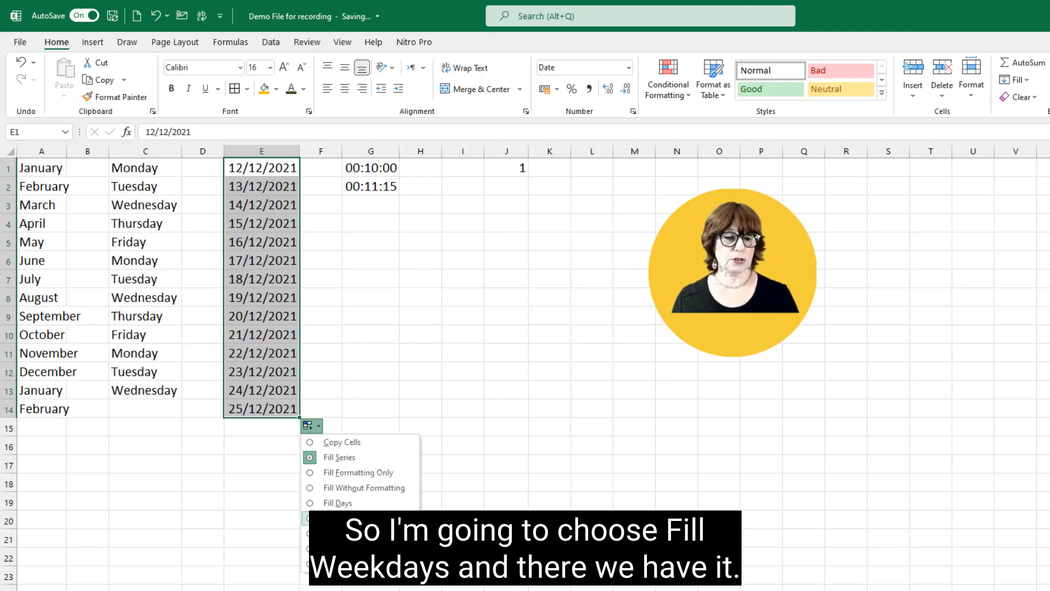
pyautogui.click(328, 519)
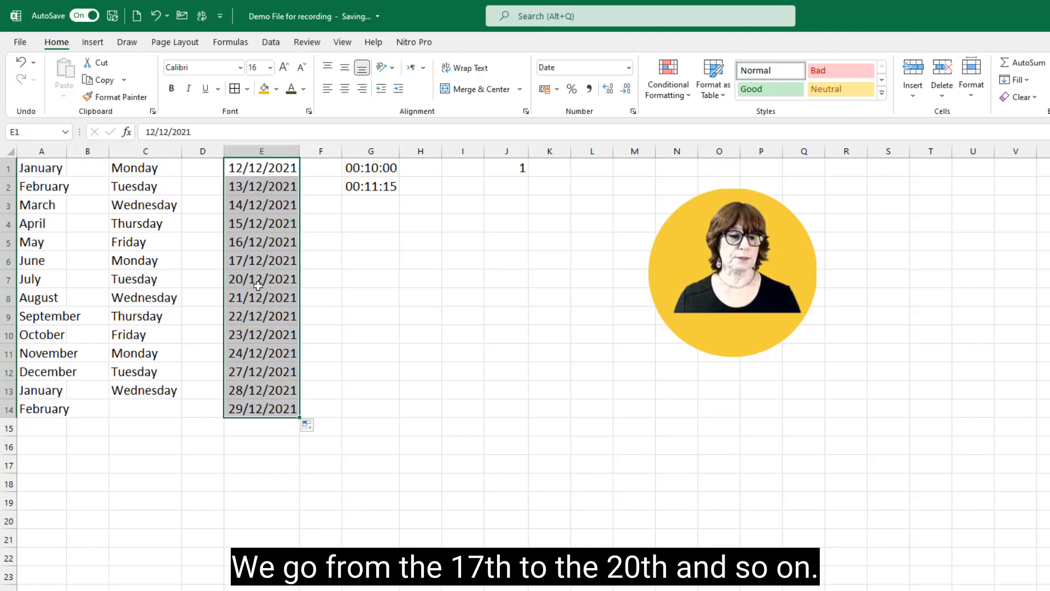
# Step: Change the date fill in E1:E14 to Fill Months and finally to Fill Years
pyautogui.click(310, 428)
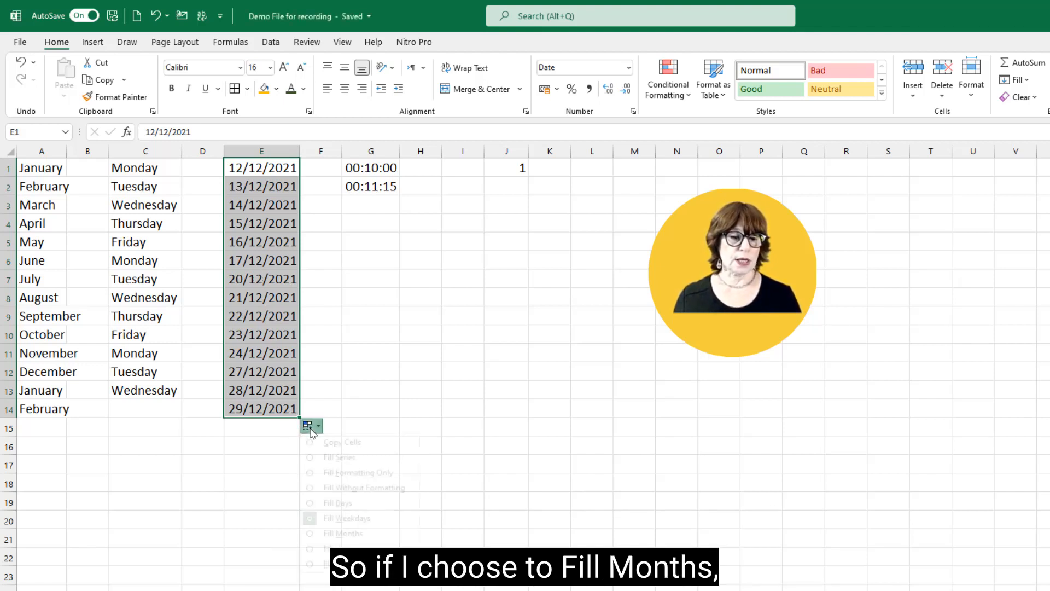
pyautogui.click(339, 534)
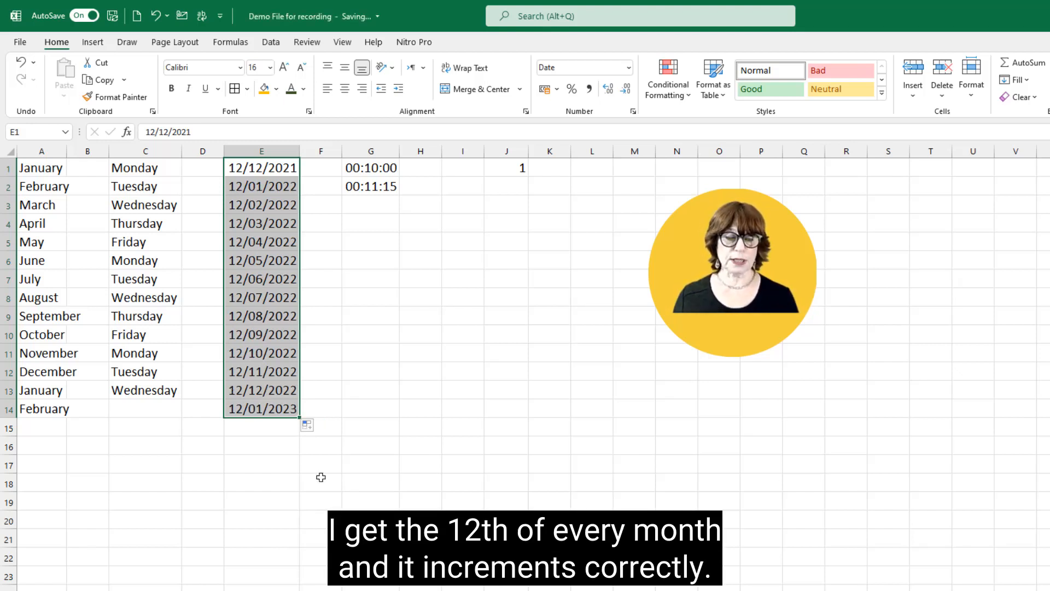
pyautogui.click(307, 425)
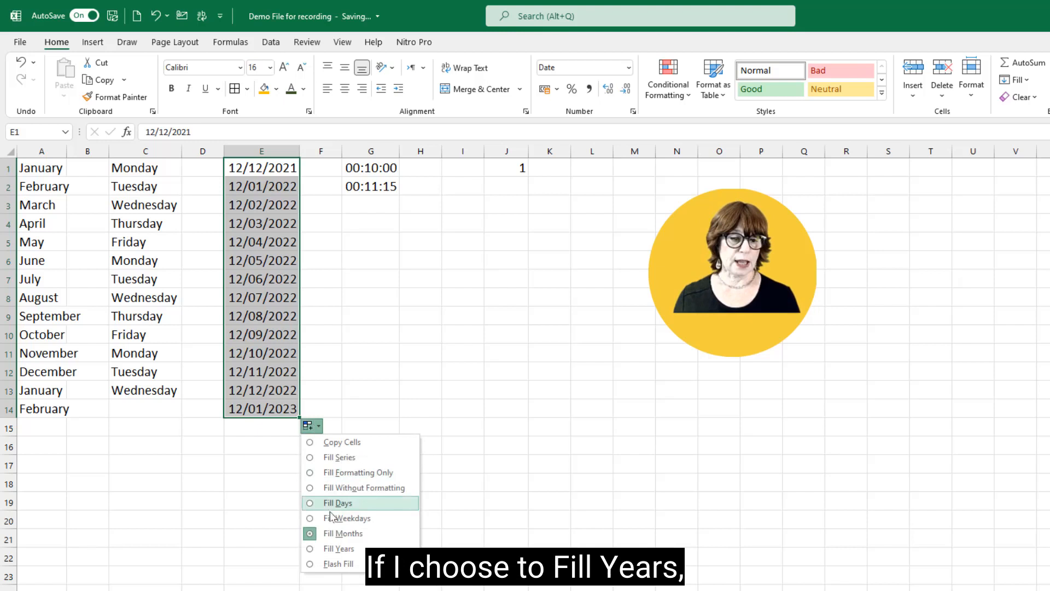
pyautogui.click(337, 549)
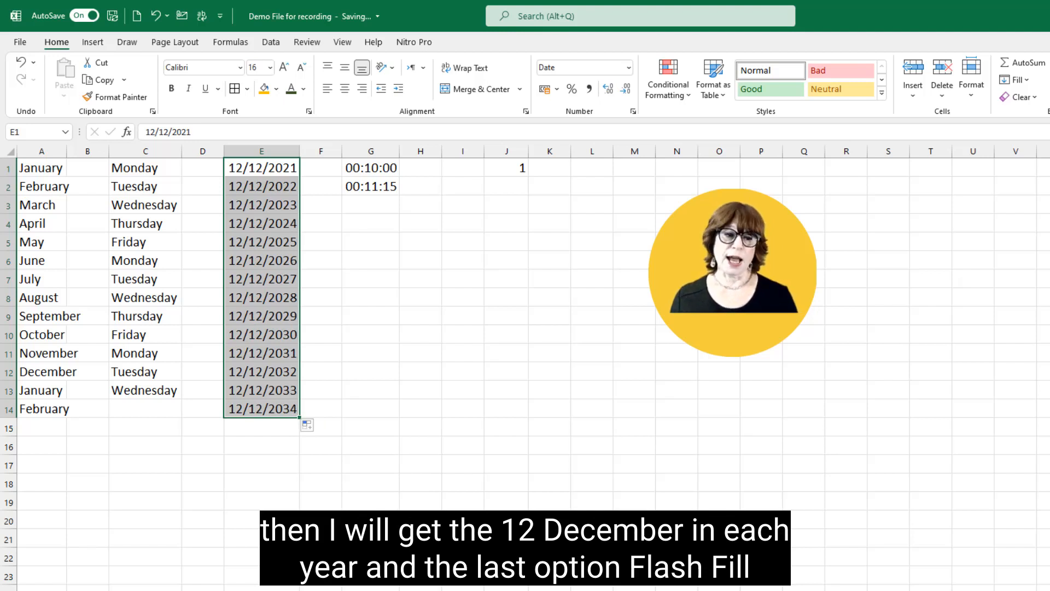
pyautogui.click(383, 458)
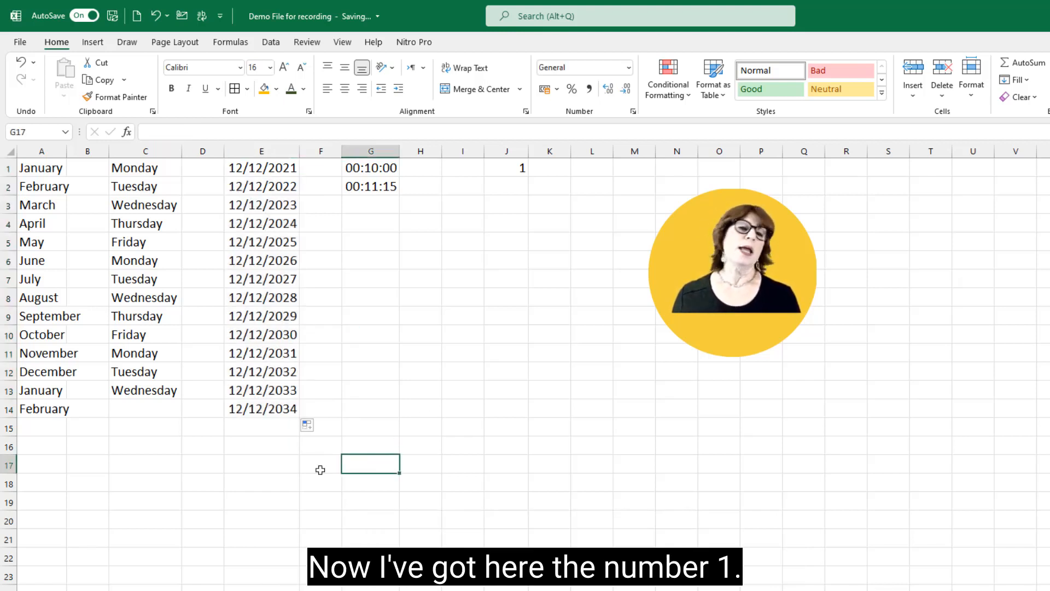
# Step: Fill the number 1 in J1 down to J15 as a series from 1 to 15
pyautogui.click(503, 171)
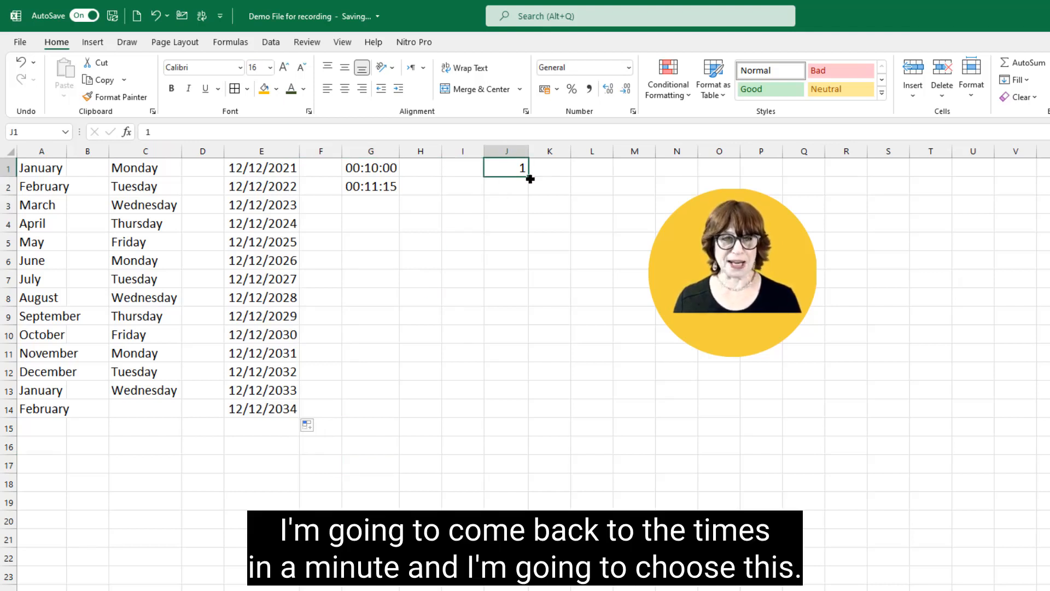
pyautogui.moveTo(531, 179); pyautogui.dragTo(543, 445)
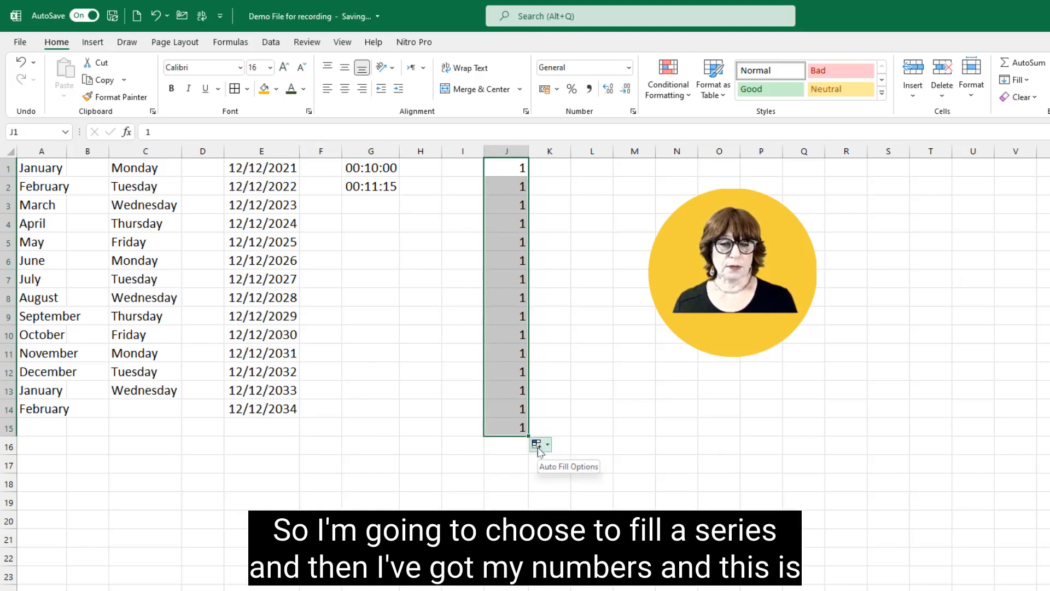
pyautogui.click(541, 448)
pyautogui.click(558, 476)
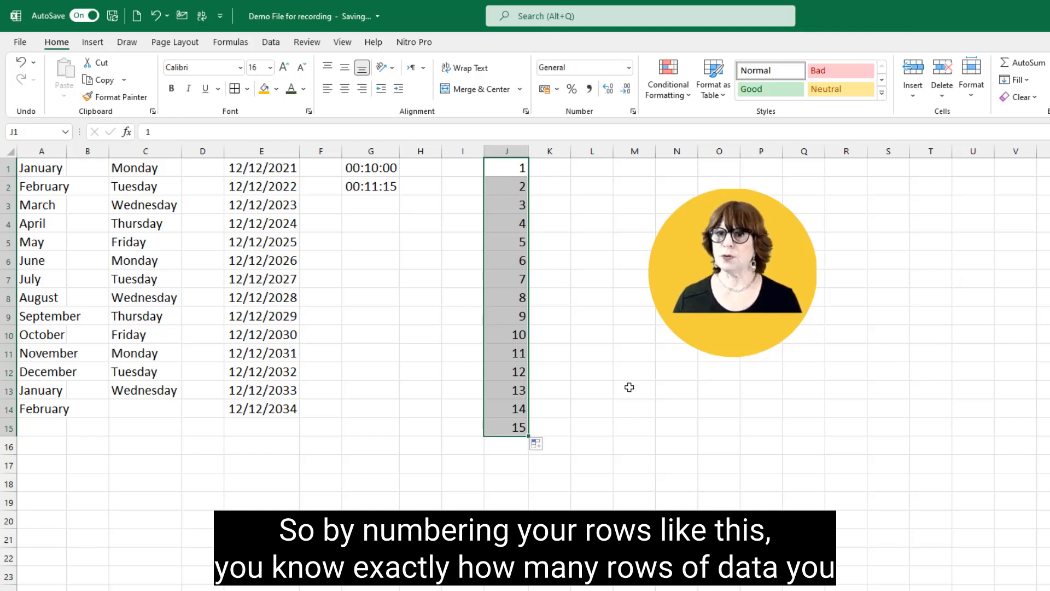
# Step: Extend the time series from the two times in G1:G2 down to G8
pyautogui.click(447, 218)
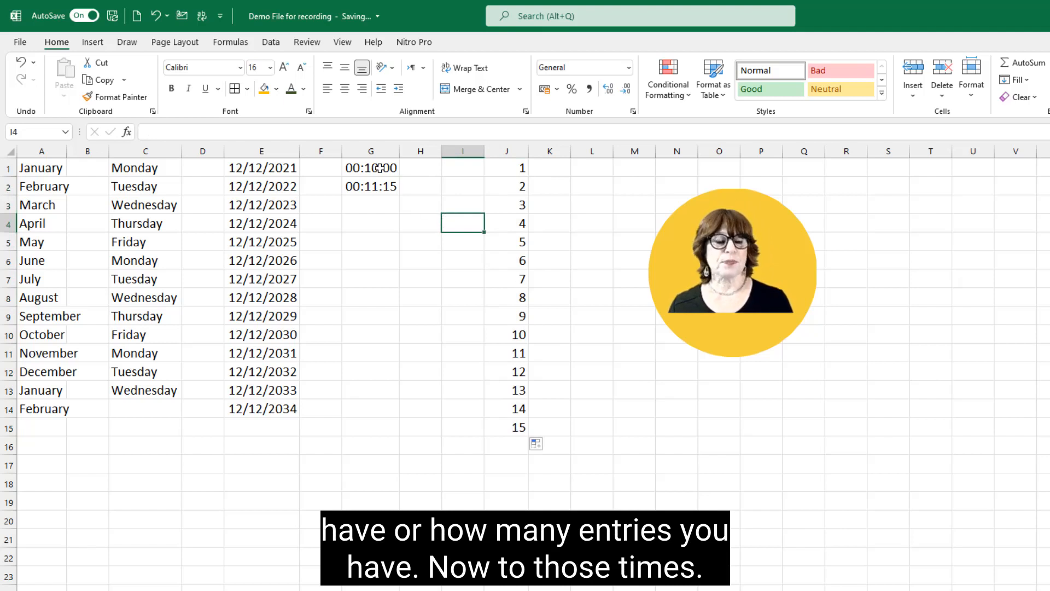
pyautogui.moveTo(378, 167); pyautogui.dragTo(379, 183)
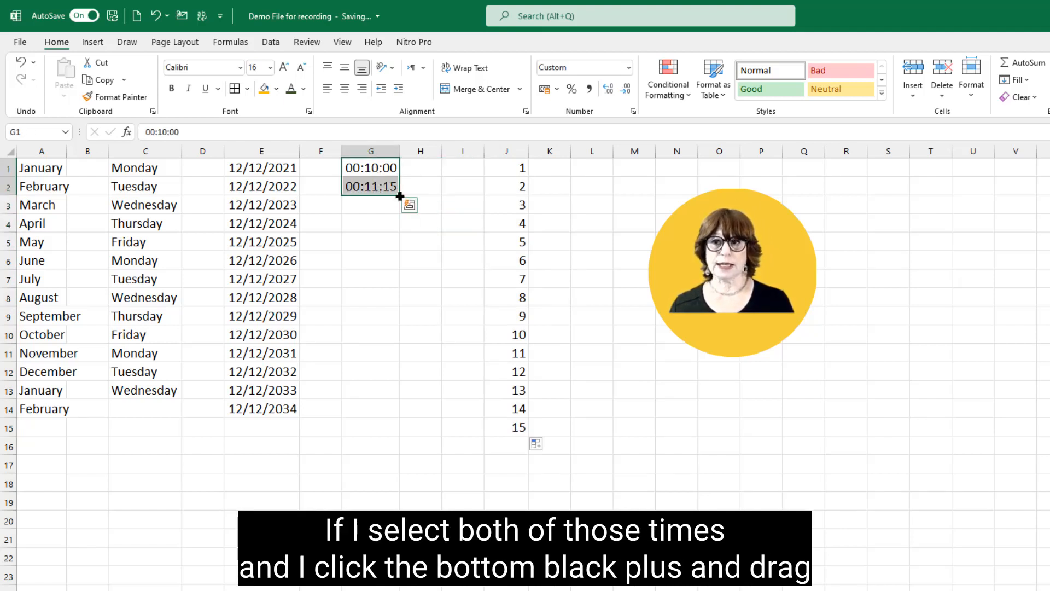
pyautogui.moveTo(400, 195); pyautogui.dragTo(399, 307)
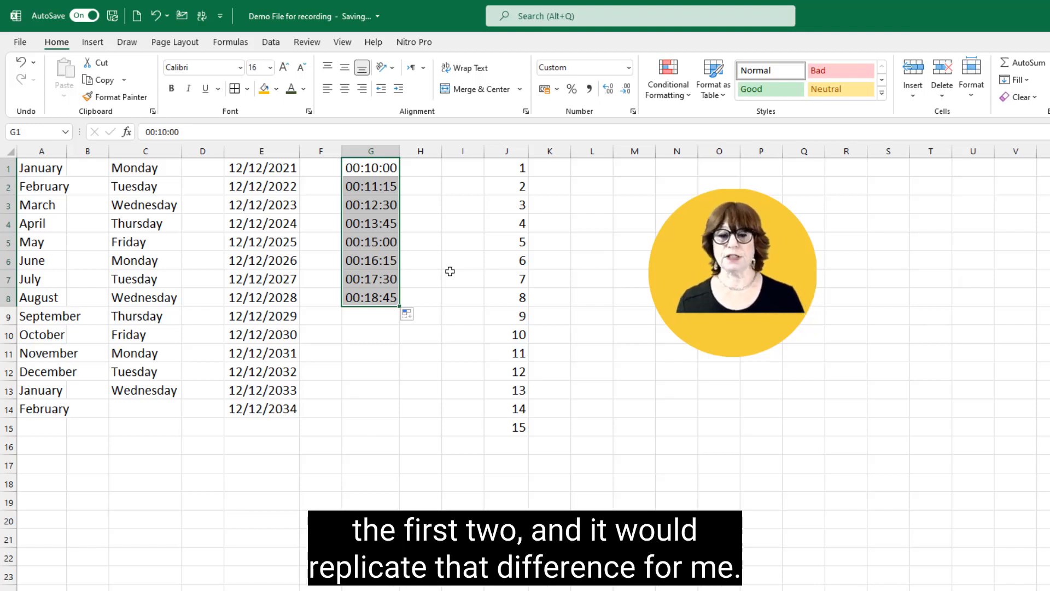
# Step: Enter the date 12/12/2021 in cell M1
pyautogui.click(636, 168)
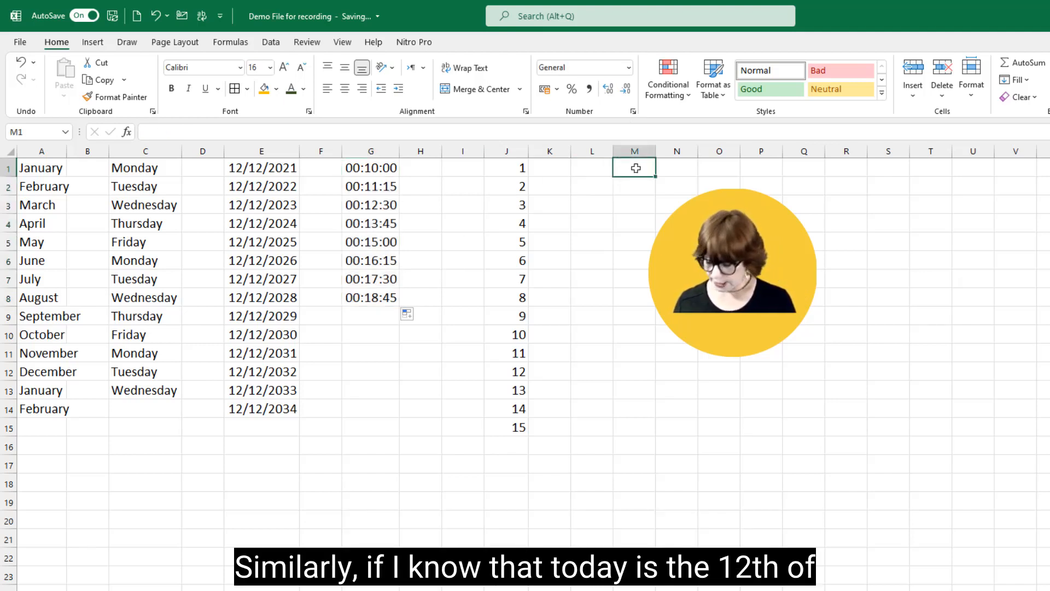
pyautogui.write('12/')
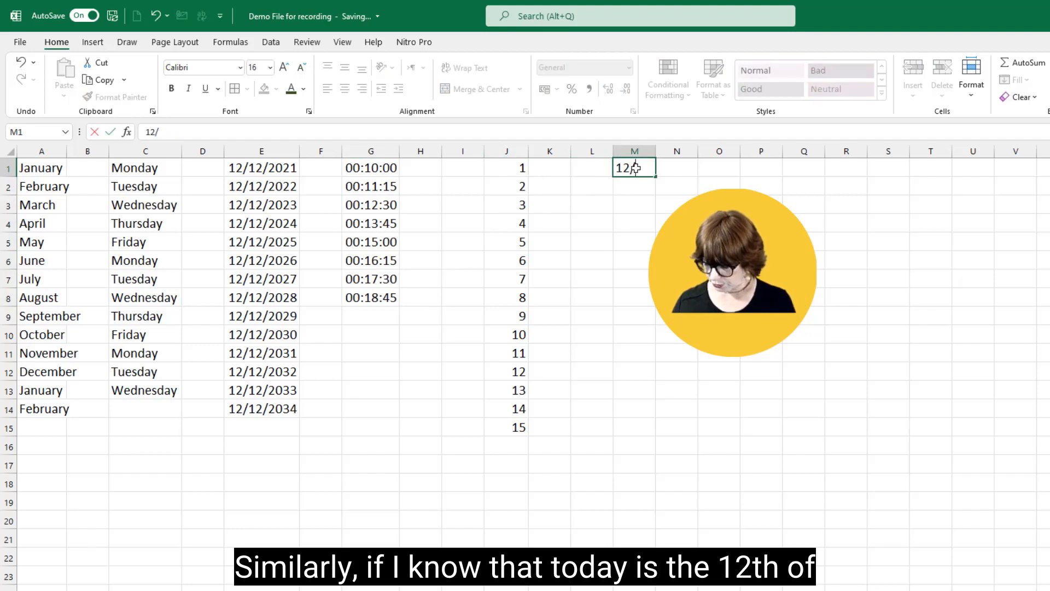
pyautogui.write('12/2021')
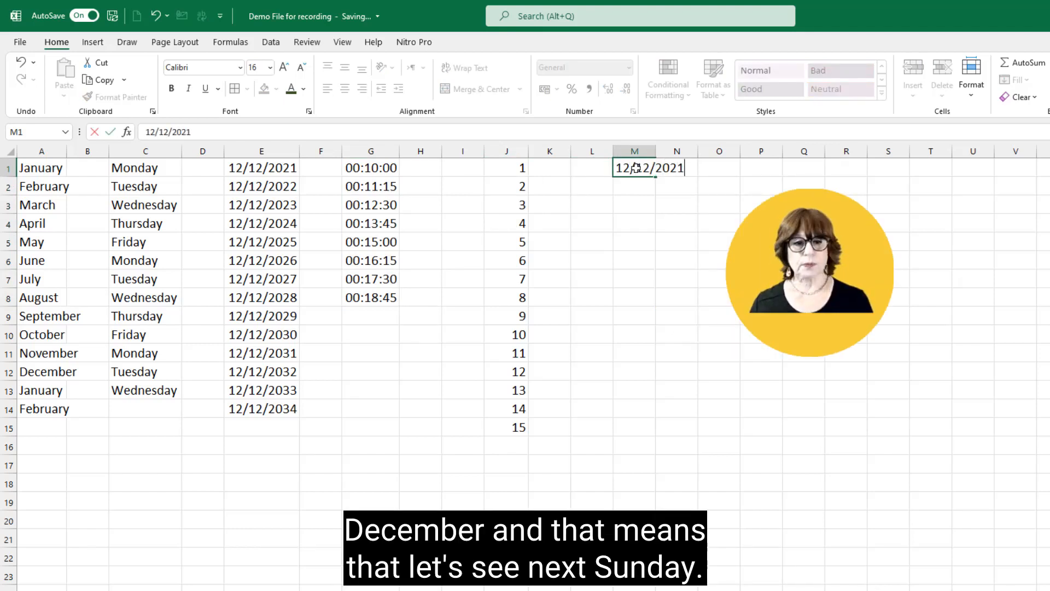
pyautogui.press('Return')
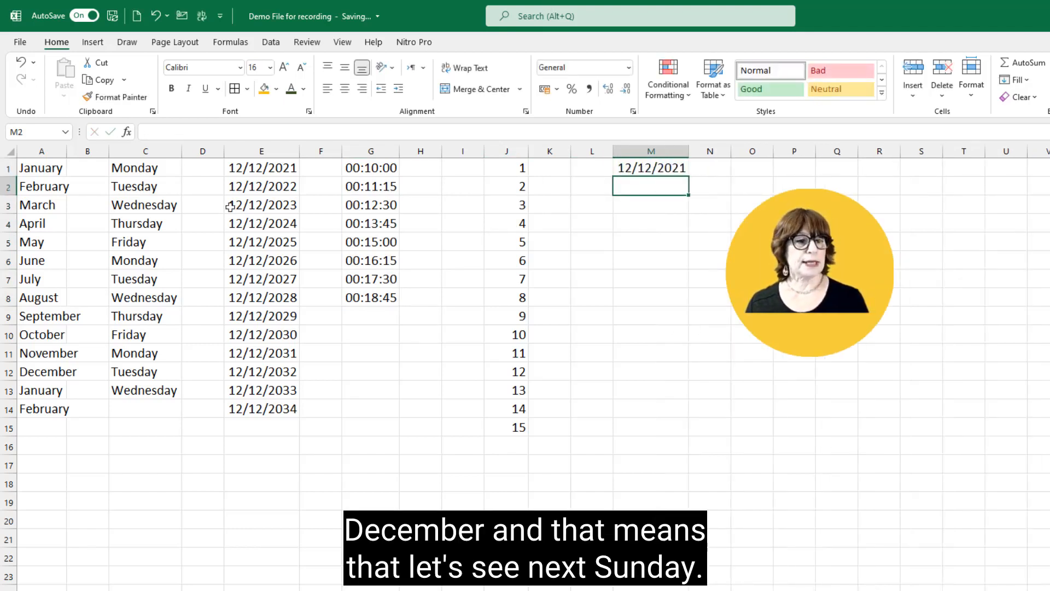
# Step: Fill daily dates from M1 down to M10, and delete the dates below M1
pyautogui.click(623, 164)
pyautogui.moveTo(695, 179); pyautogui.dragTo(684, 339)
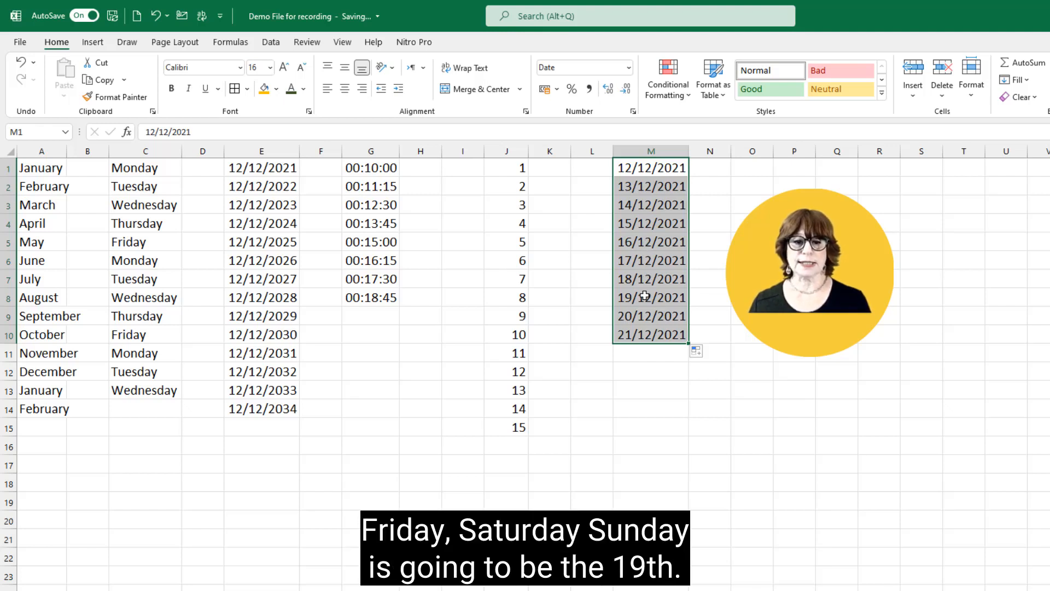
pyautogui.moveTo(641, 189); pyautogui.dragTo(643, 369)
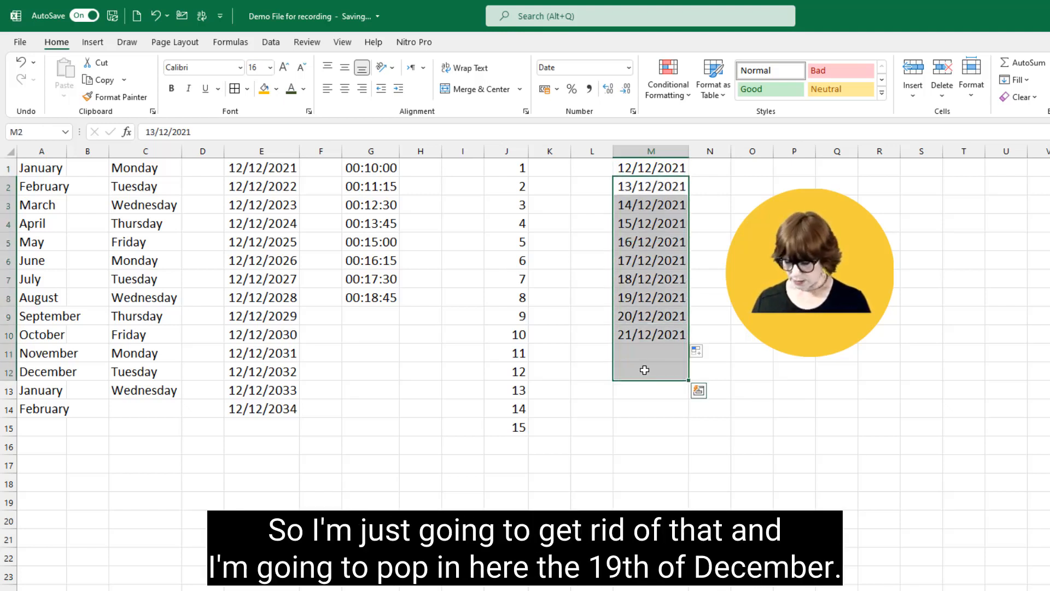
pyautogui.press('Delete')
# Step: Enter 19/12/2021 in M2 and extend the weekly date series from M1:M2 down to M16
pyautogui.click(651, 189)
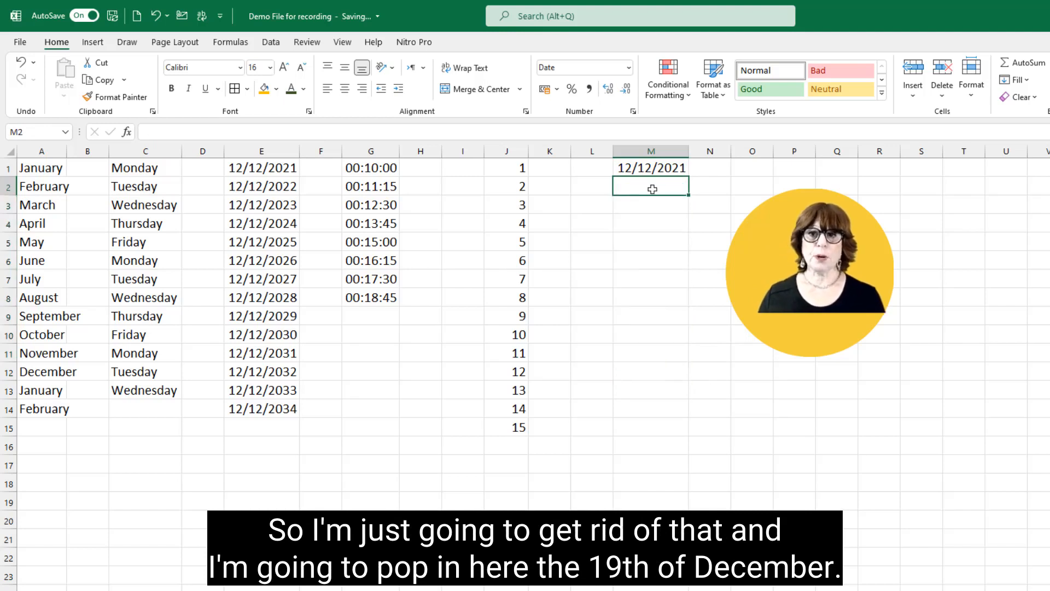
pyautogui.write('19/12')
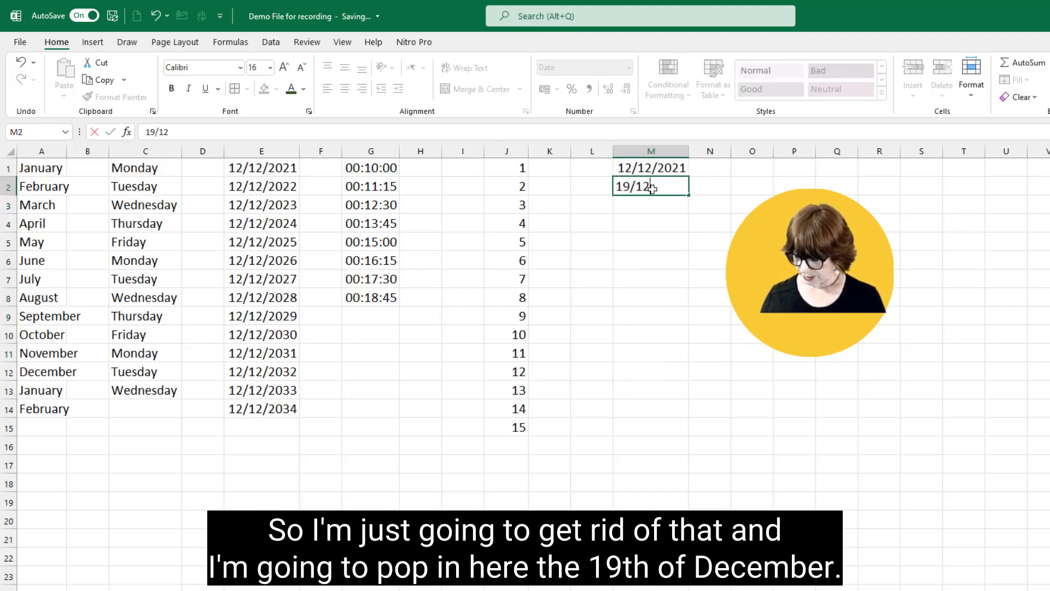
pyautogui.write('/2021')
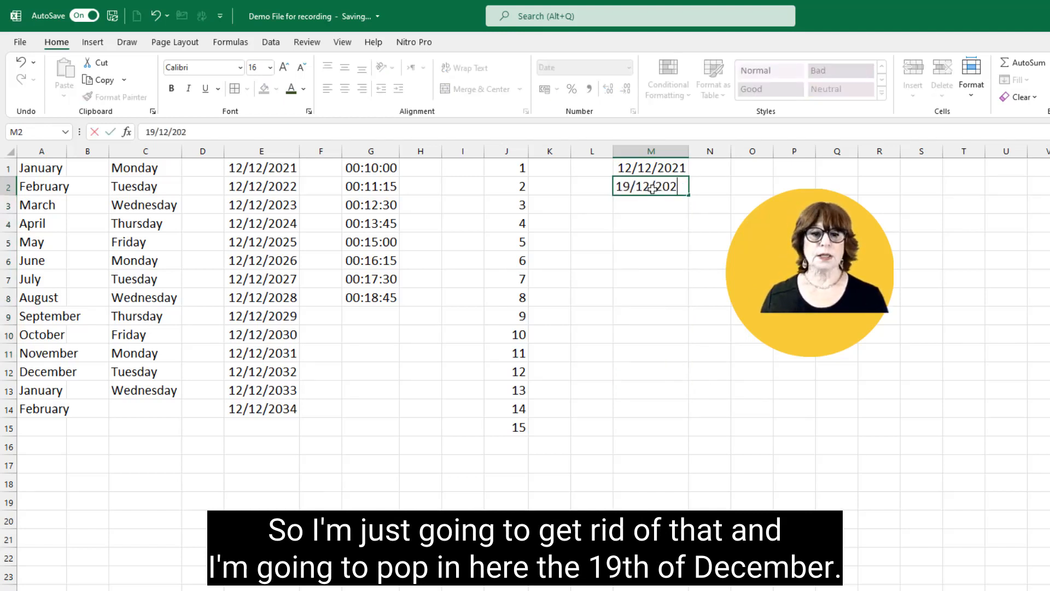
pyautogui.press('Return')
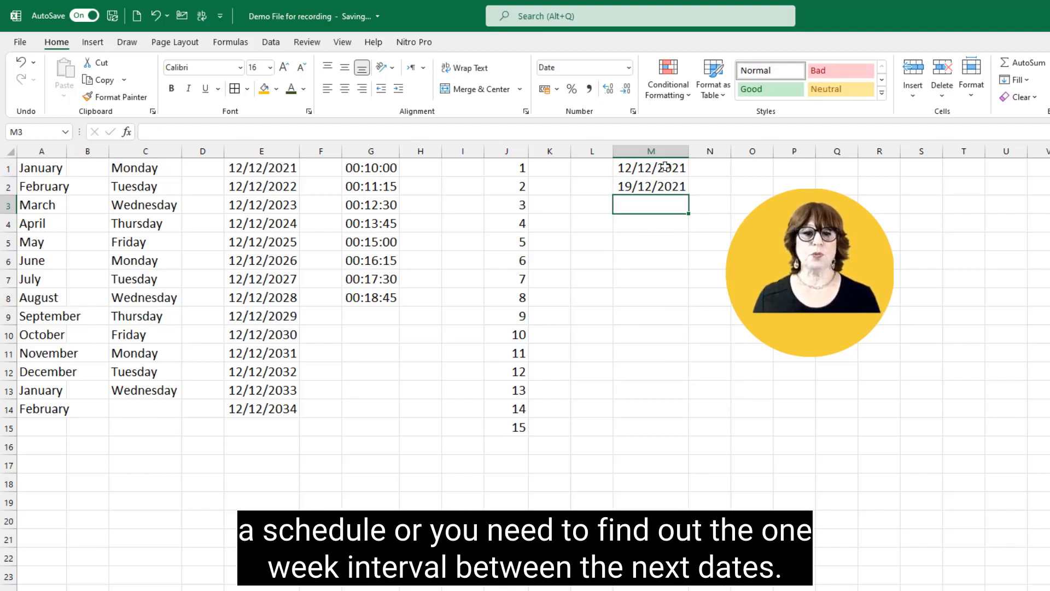
pyautogui.moveTo(660, 167); pyautogui.dragTo(690, 450)
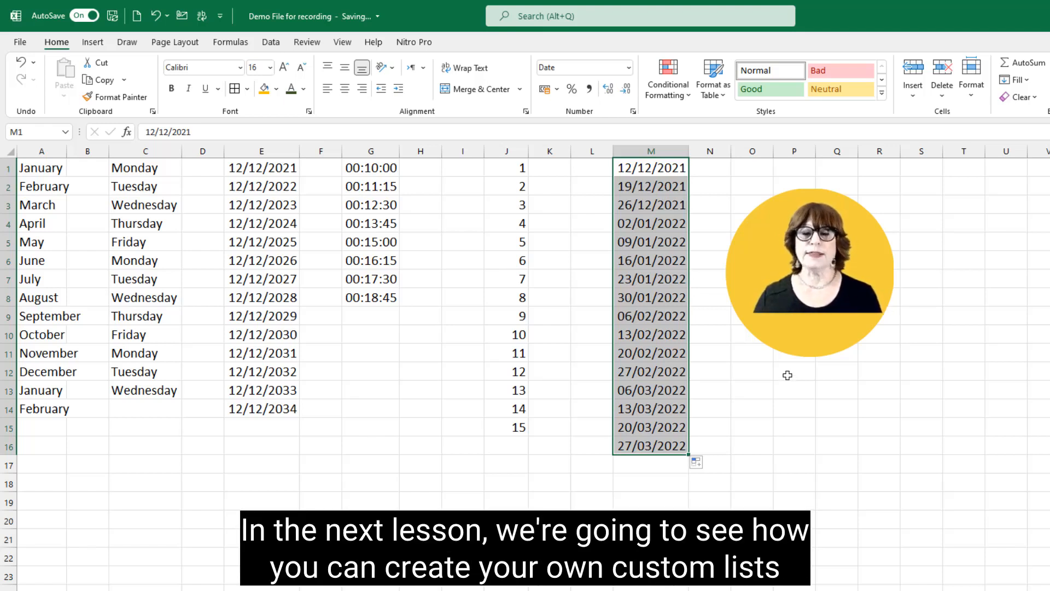
pyautogui.click(769, 188)
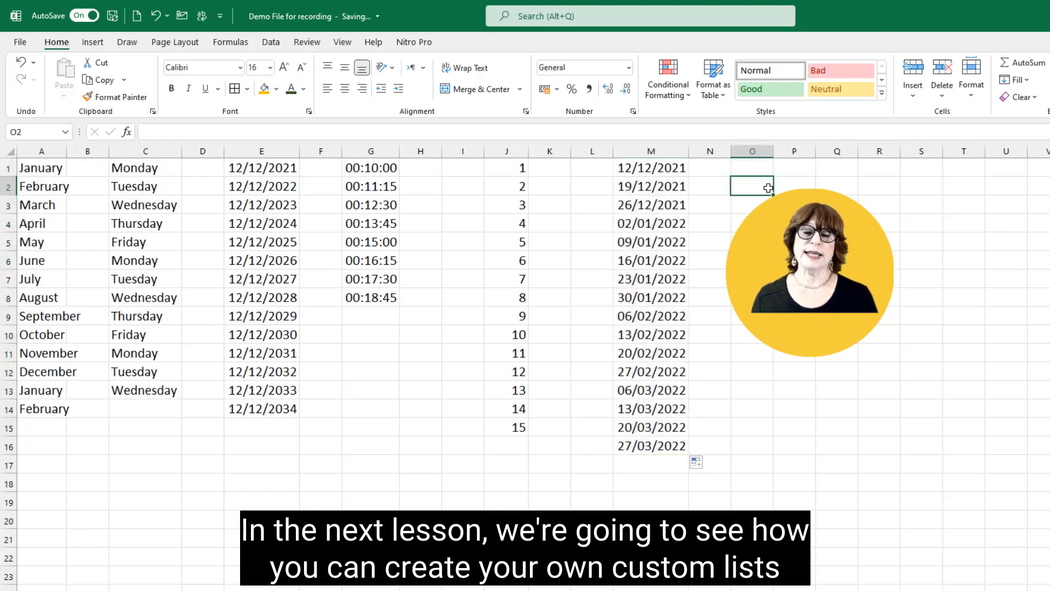